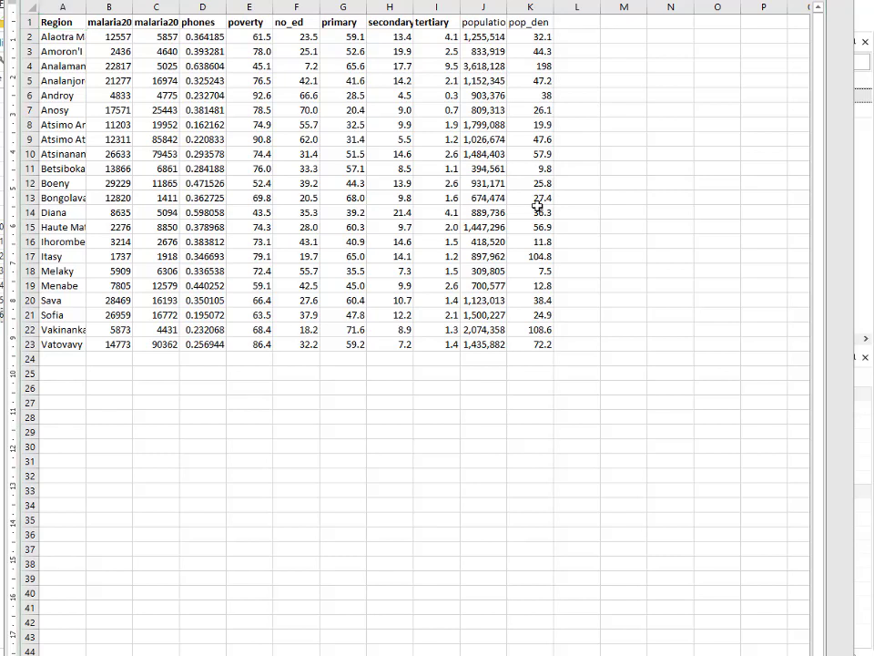
# Step: Add do-file code importing the madagascar sheet of qed_5_tests_data.xlsx with firstrow, and generating malpc2010 and malpc2014 as each year's malaria cases divided by population
pyautogui.hotkey('alt', 'Tab')
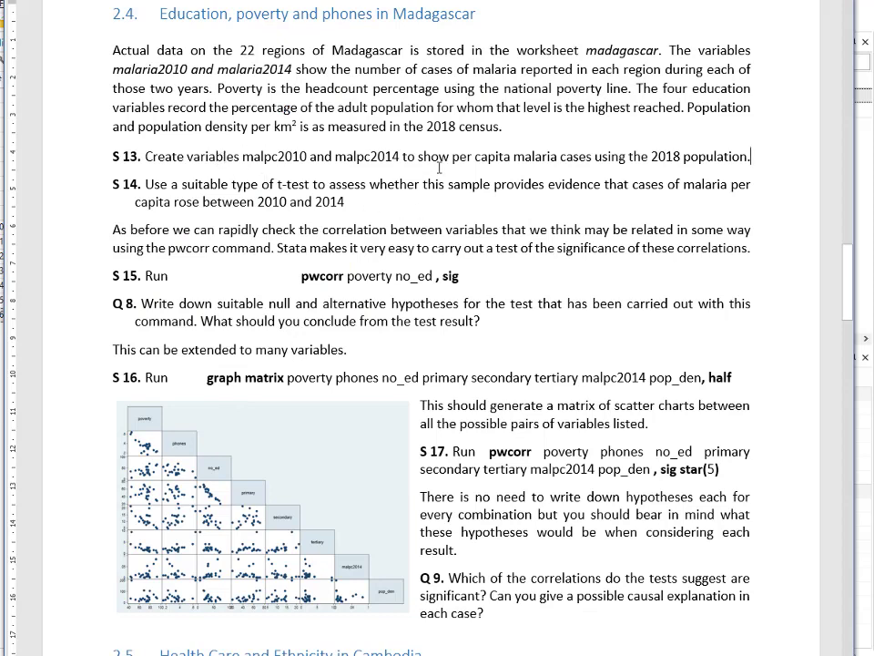
pyautogui.click(753, 156)
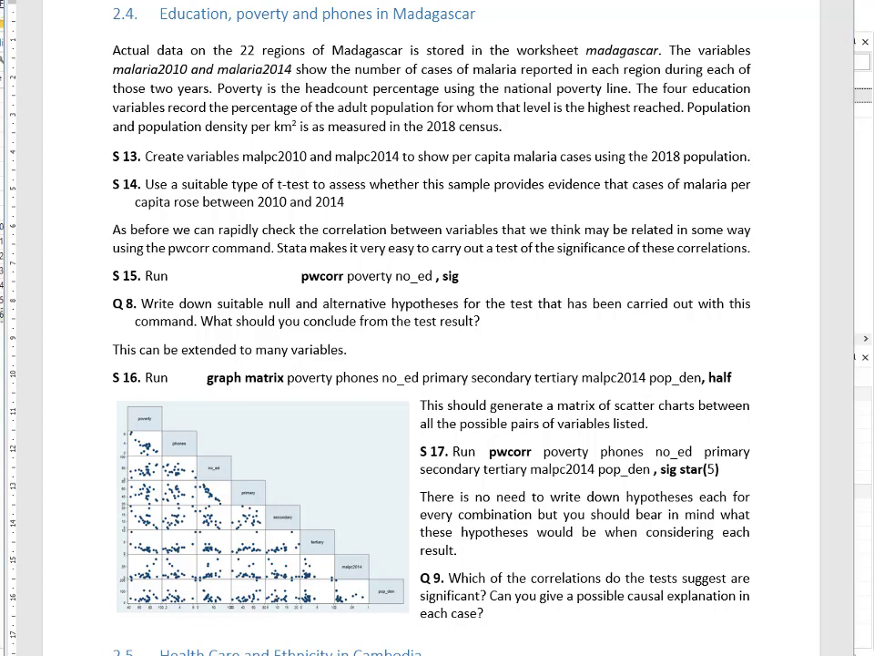
pyautogui.hotkey('alt', 'Tab')
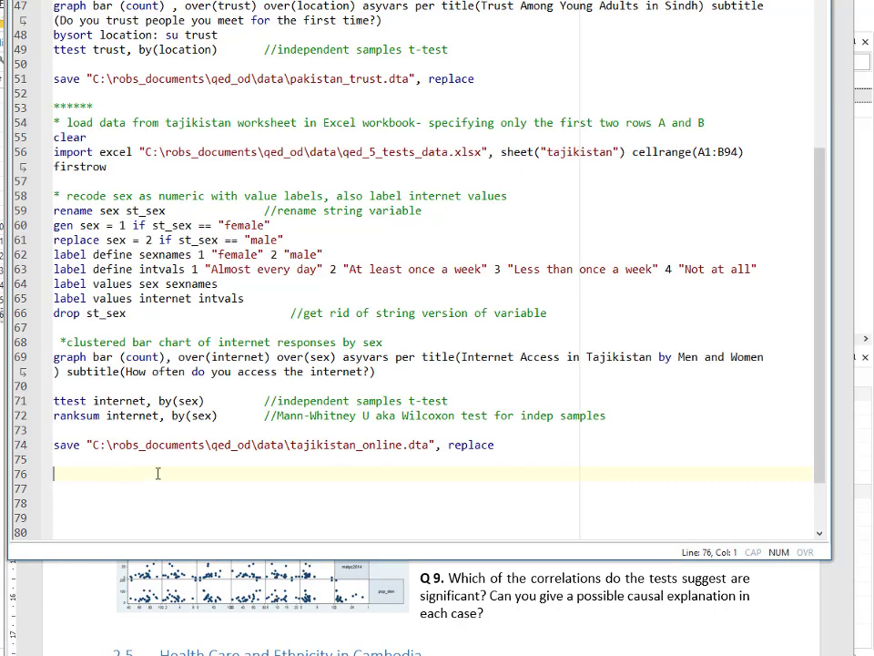
pyautogui.write('****** * load data from madagascar worksheet in Excel workbook clear import excel "C:\\robs_documents\\qed_od\\data\\qed_5_tests_data.xlsx", sheet("madagascar") firstrow  * create per capita variables for malaria in 2010 and 2014 [approx as using 2018 population for both] gen malpc2010 = malaria2010/population gen malpc2014 = malaria2014/population')
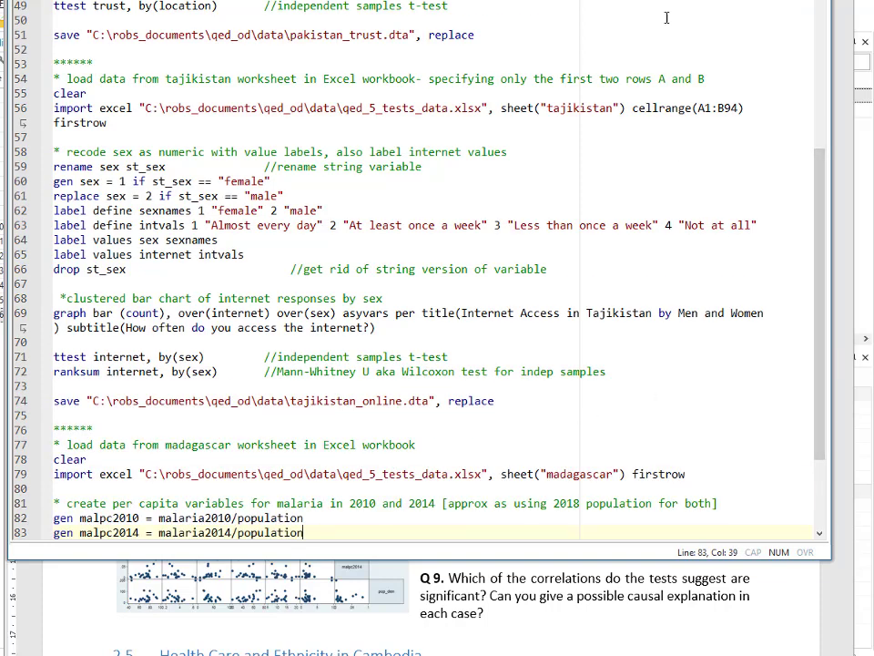
# Step: Run the Madagascar import and per capita lines, and view the malpc2010 and malpc2014 columns in the data browser
pyautogui.scroll(-4, 612, 262)
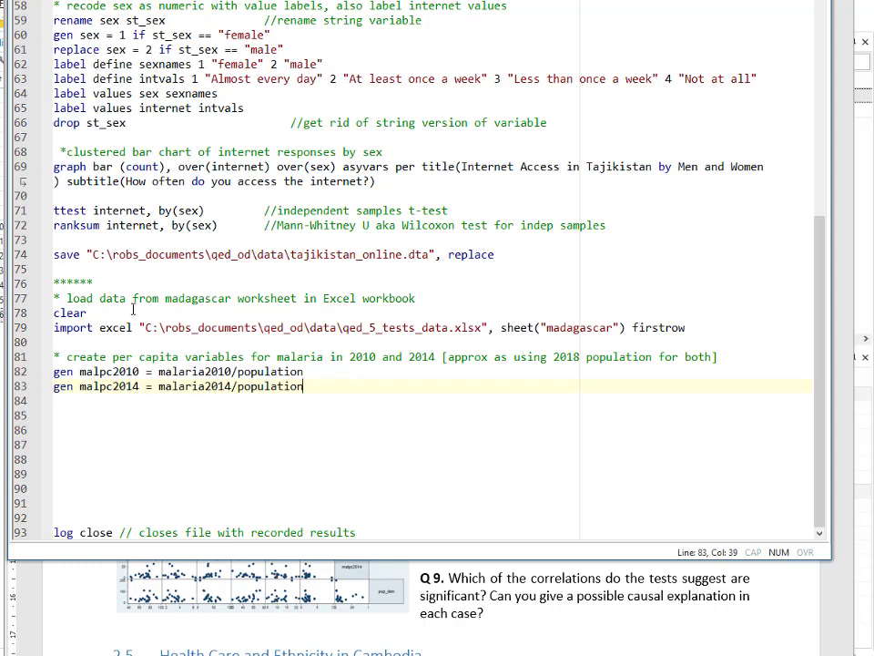
pyautogui.moveTo(132, 298); pyautogui.dragTo(181, 381)
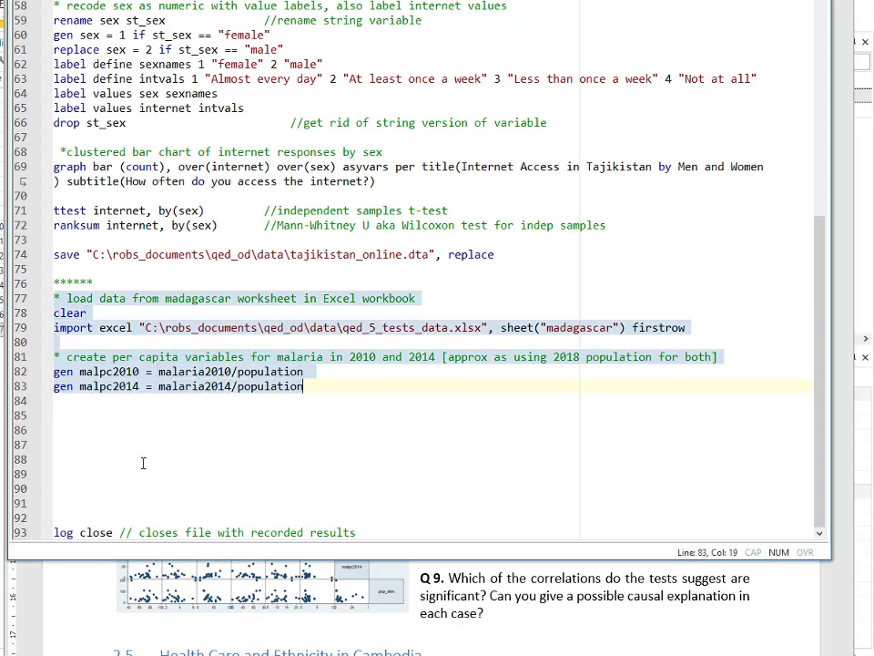
pyautogui.click(75, 415)
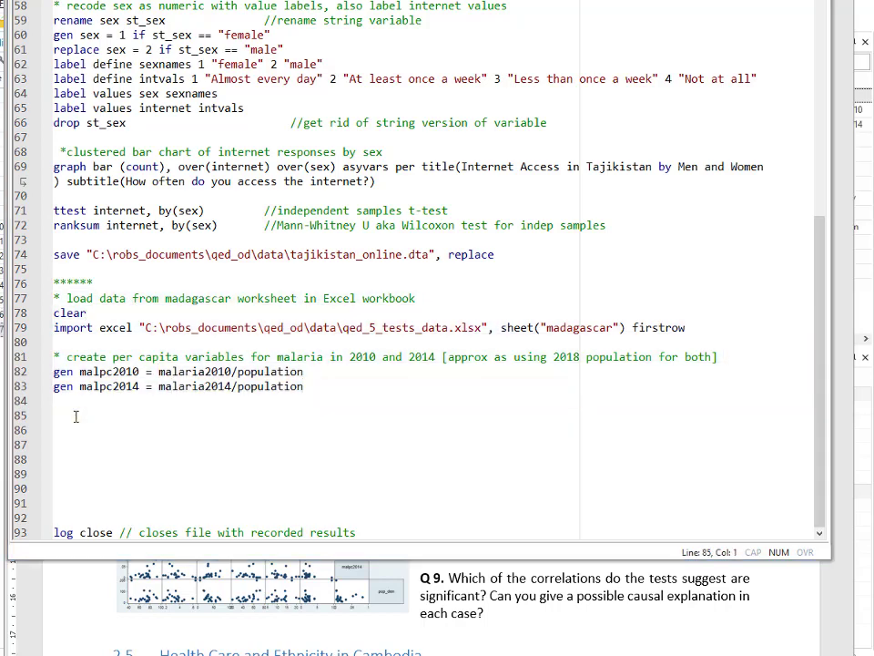
pyautogui.hotkey('alt', 'Tab')
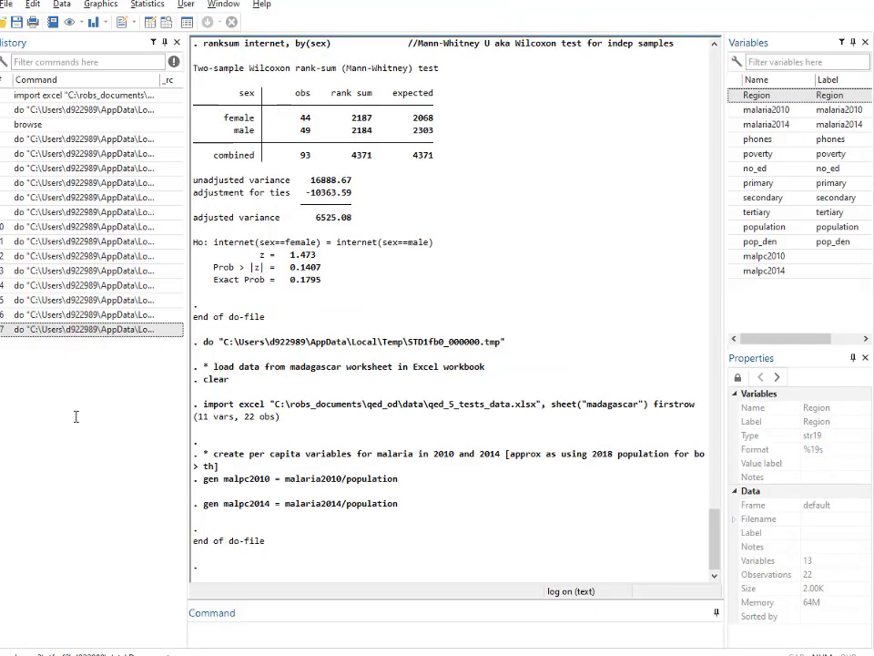
pyautogui.hotkey('alt', 'Tab')
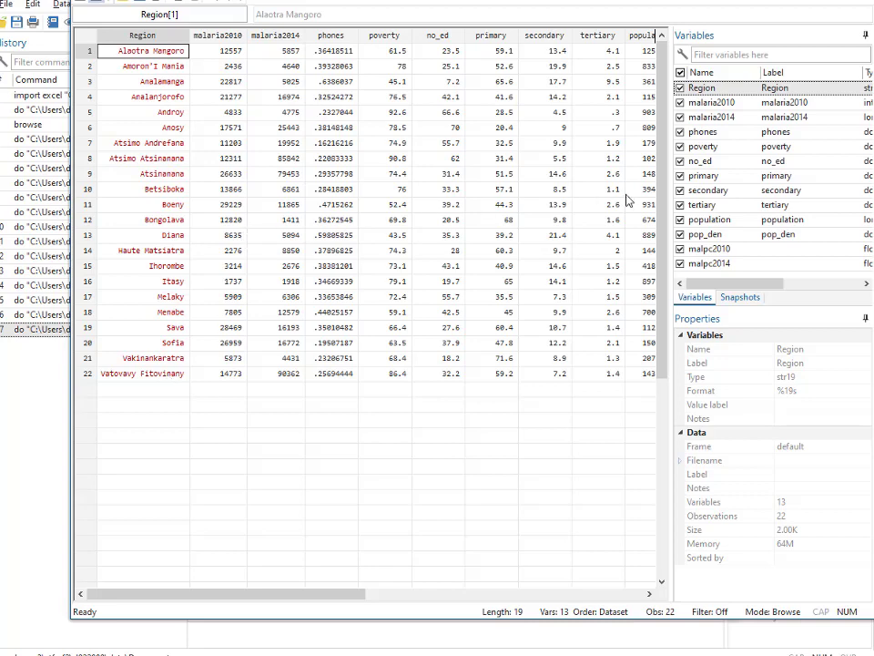
pyautogui.moveTo(338, 594); pyautogui.dragTo(433, 583)
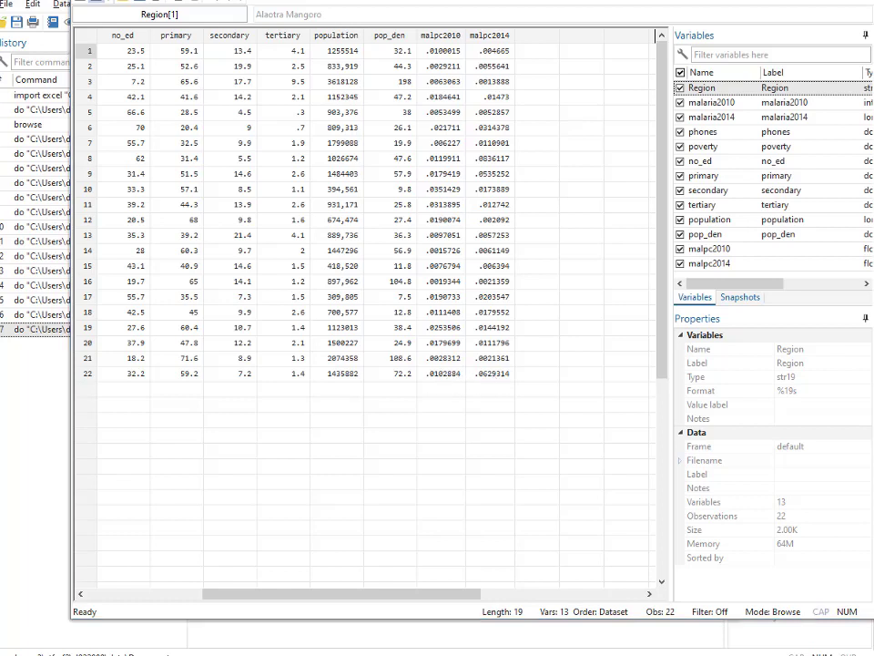
# Step: Following exercise S 14, add the line "ttest malpc2010 == malpc2014" with the comment "//paired samples t-test" to the do-file
pyautogui.hotkey('alt', 'Tab')
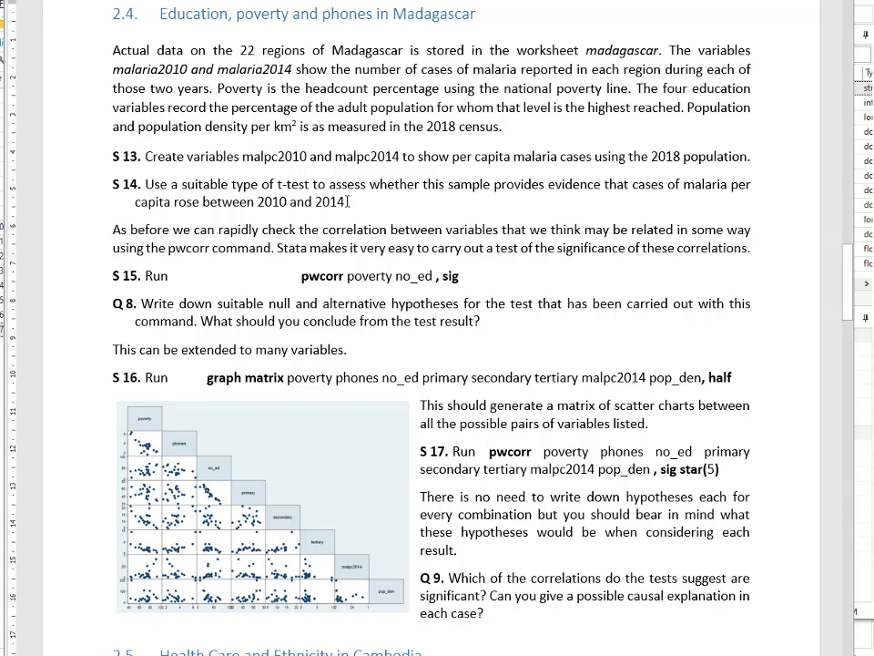
pyautogui.hotkey('alt', 'Tab')
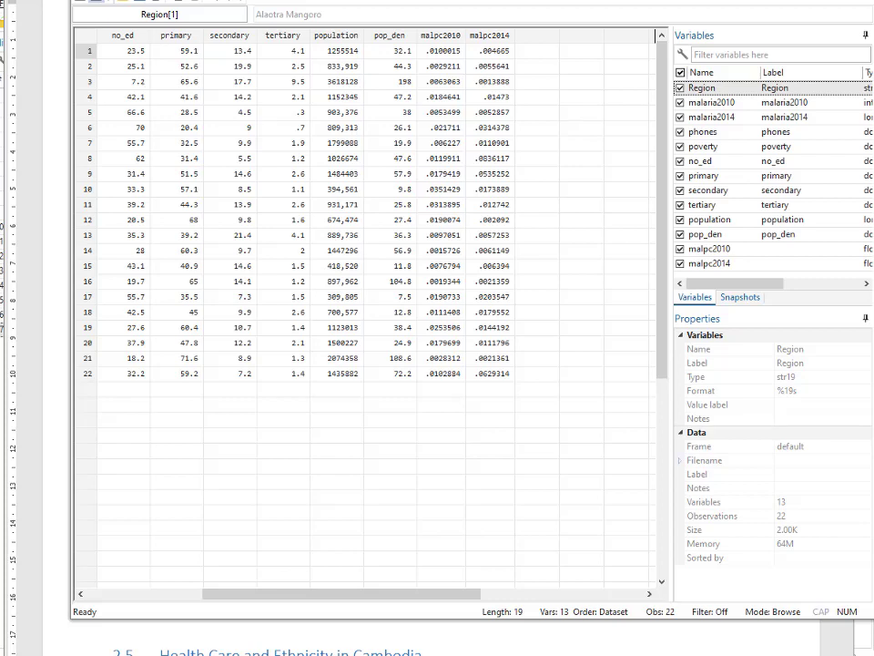
pyautogui.hotkey('alt', 'Tab')
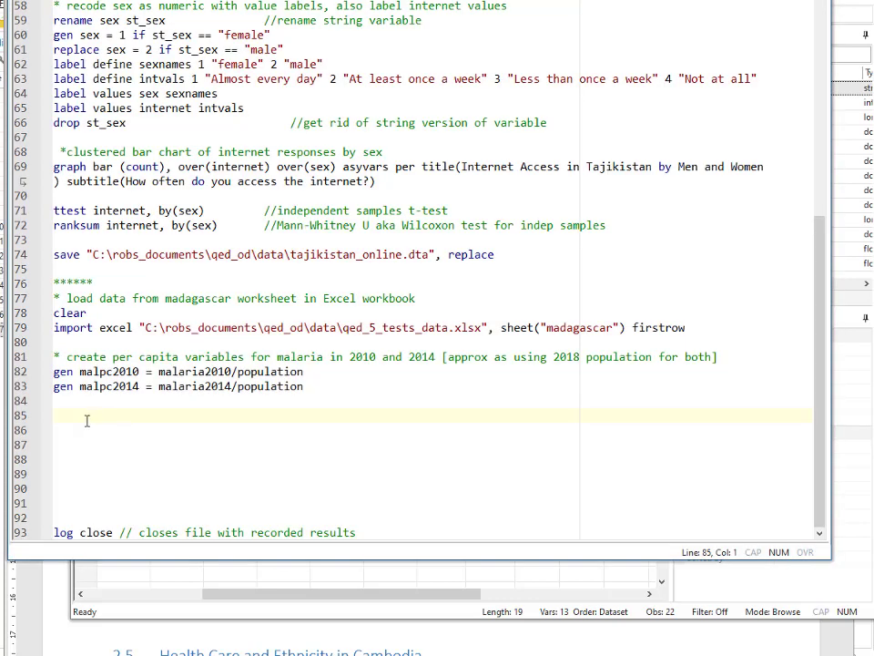
pyautogui.write('ttest malpc2010 == malpc2014        //paired samples t-test')
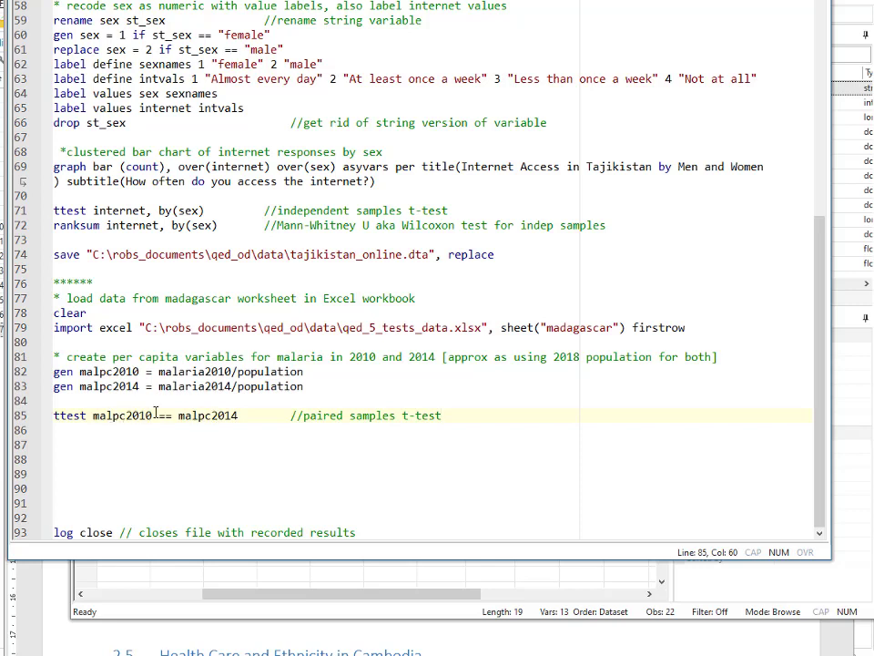
# Step: Run only the paired t-test line and compare its output with the question in exercise S 14
pyautogui.moveTo(132, 415); pyautogui.dragTo(184, 416)
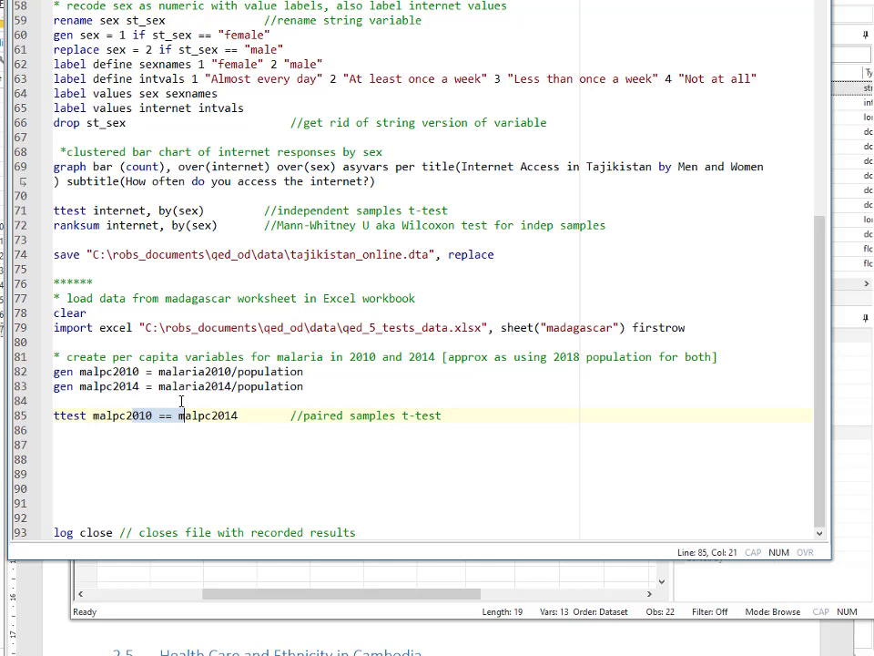
pyautogui.hotkey('ctrl', 'd')
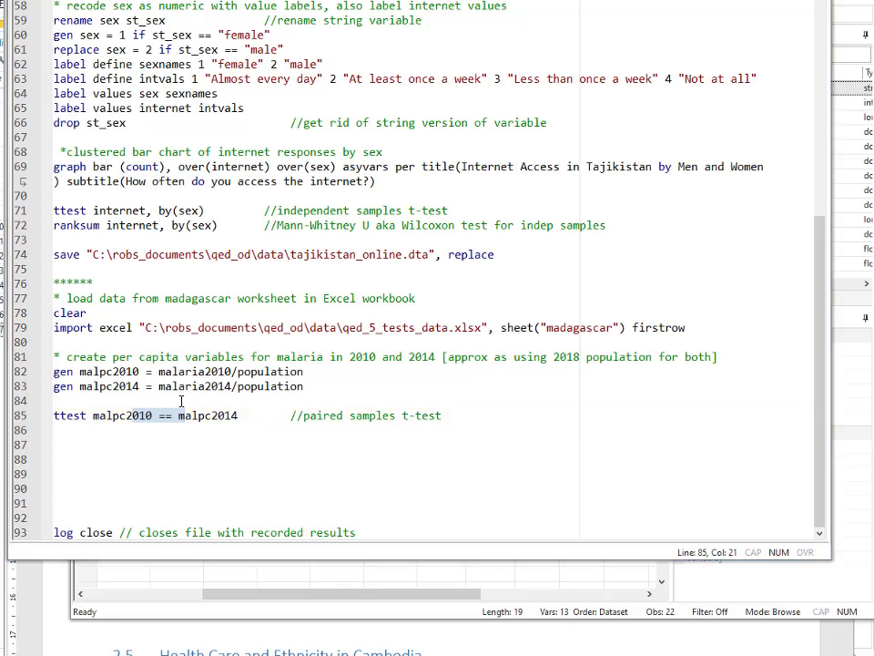
pyautogui.hotkey('alt', 'Tab')
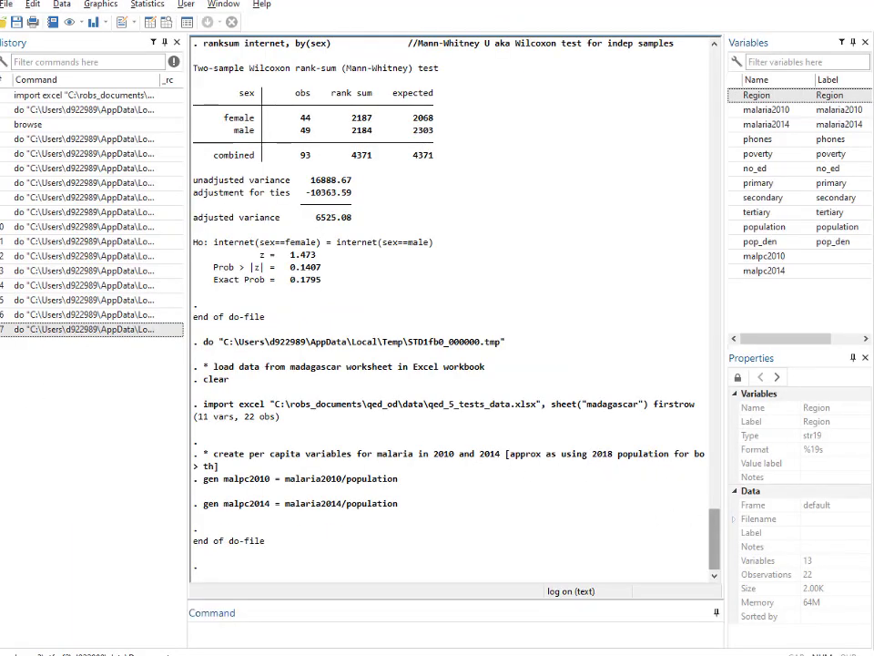
pyautogui.hotkey('alt', 'Tab')
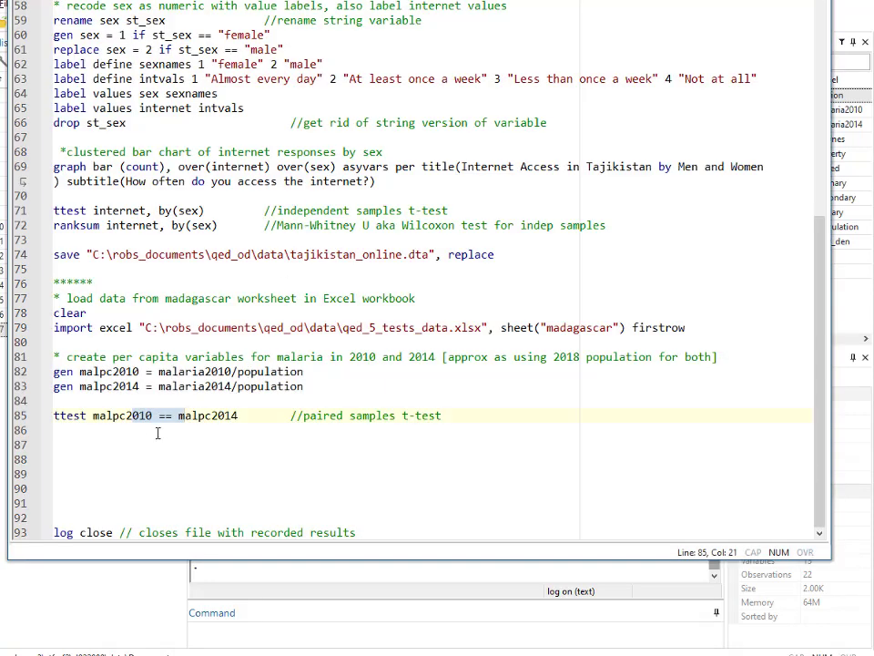
pyautogui.click(161, 415)
pyautogui.write('=')
pyautogui.press('Left')
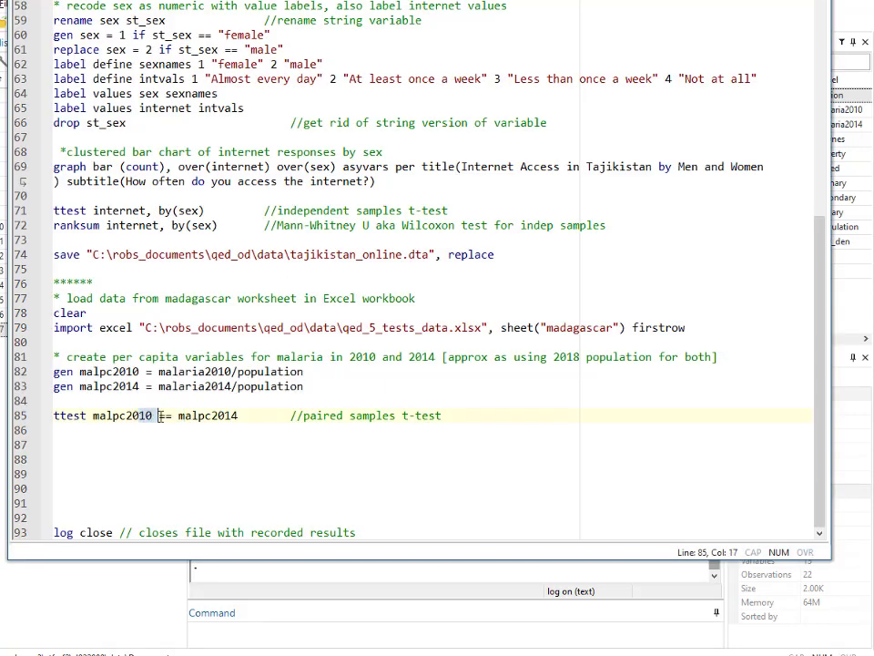
pyautogui.press('Home')
pyautogui.hotkey('shift', 'End')
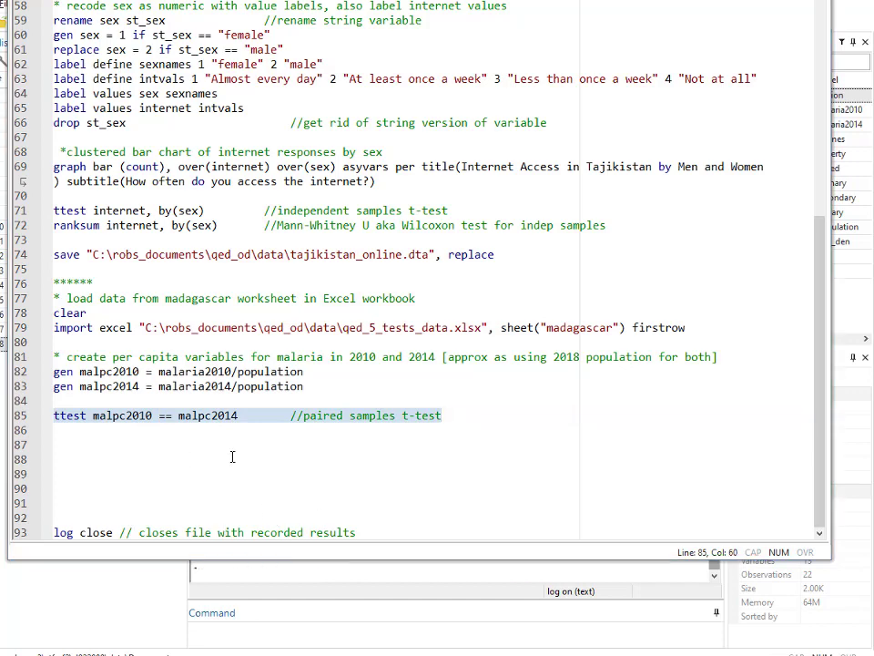
pyautogui.hotkey('ctrl', 'd')
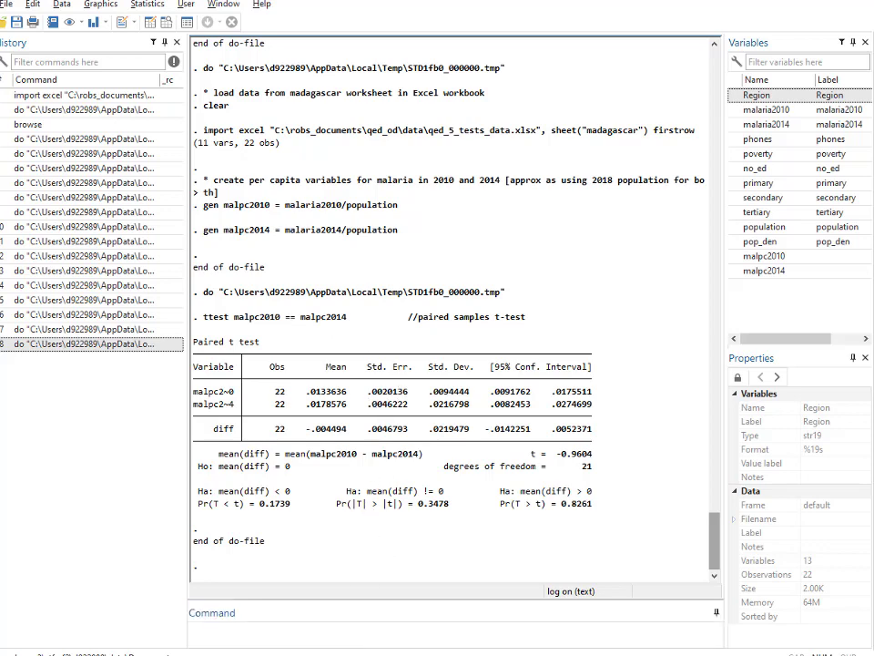
pyautogui.hotkey('alt', 'Tab')
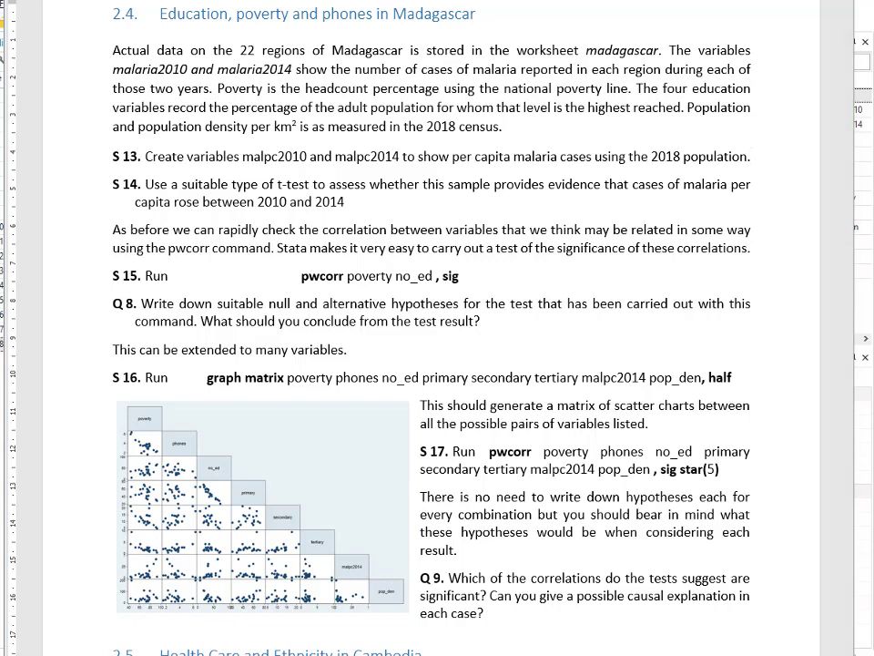
pyautogui.hotkey('alt', 'Tab')
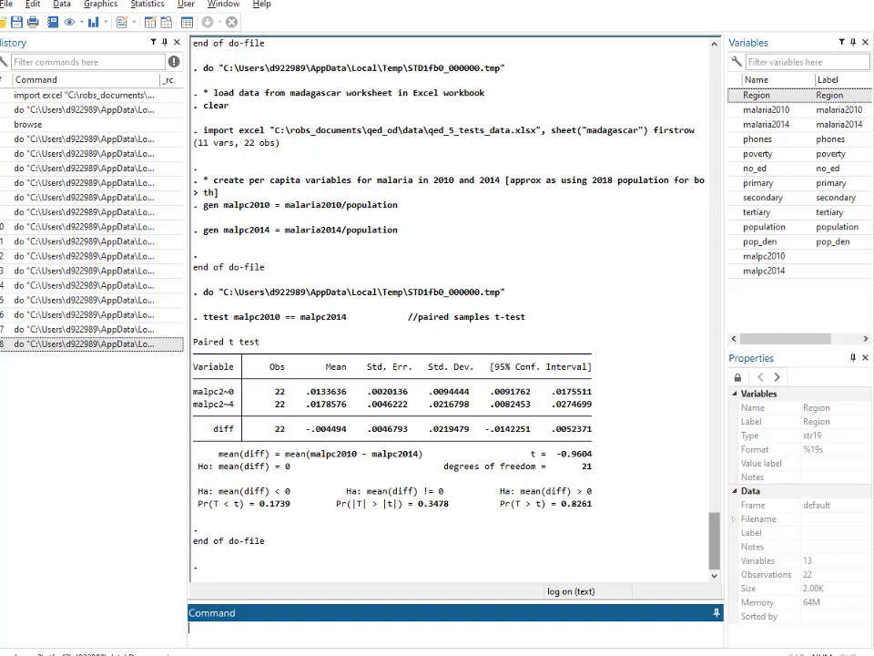
# Step: Add a comment on correlation coefficients and scatter charts, followed by the commands "pwcorr poverty no_ed, sig" and "scatter poverty no_ed"
pyautogui.hotkey('alt', 'Tab')
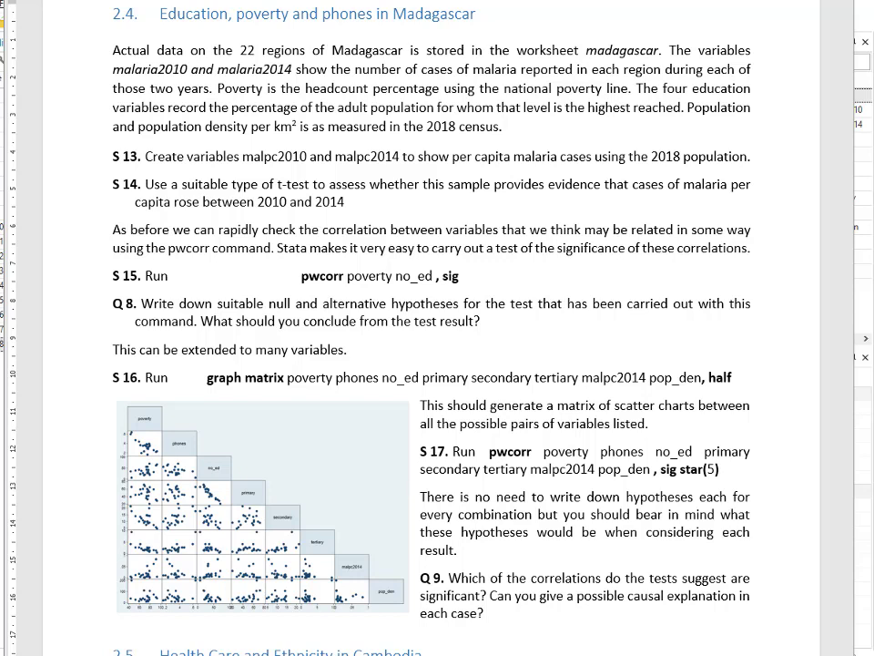
pyautogui.hotkey('alt', 'Tab')
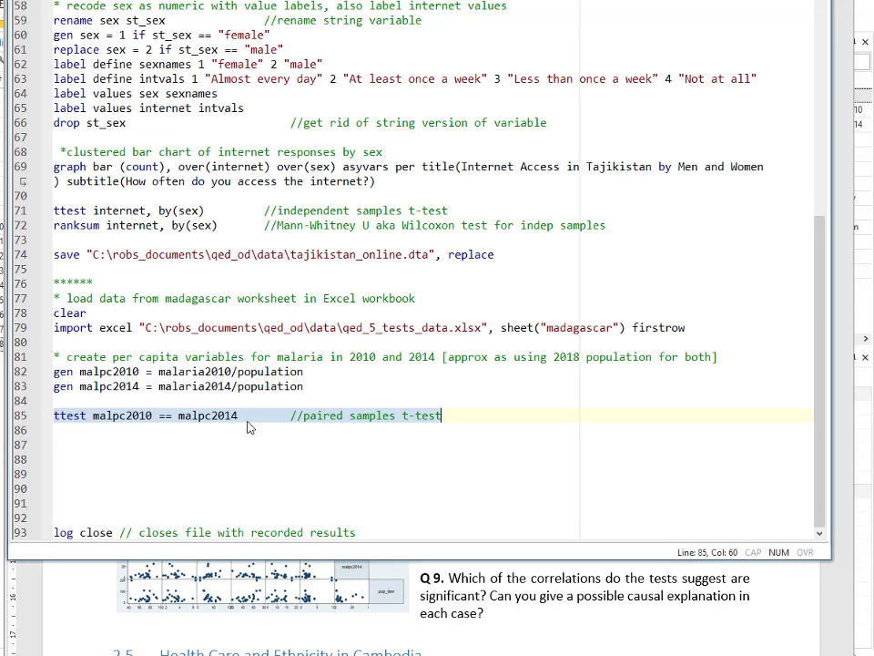
pyautogui.click(75, 444)
pyautogui.write('*find correlation coefficents between selected variables, with p-values, also scatter charts pwcorr poverty no_ed, sig scatter poverty no_ed')
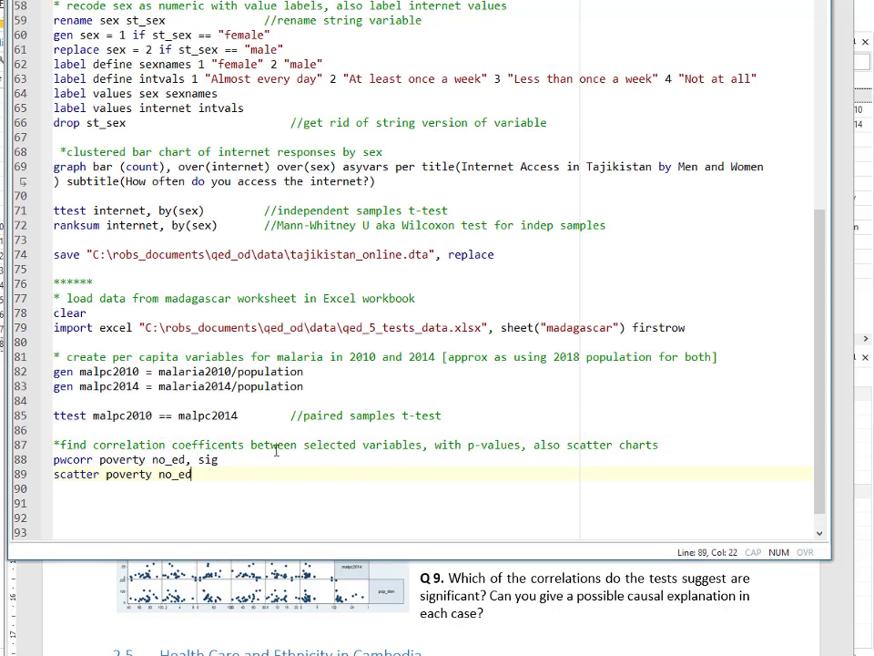
# Step: Run the poverty and no_ed correlation and scatter lines, and view the chart and the correlation output
pyautogui.moveTo(54, 445); pyautogui.dragTo(138, 473)
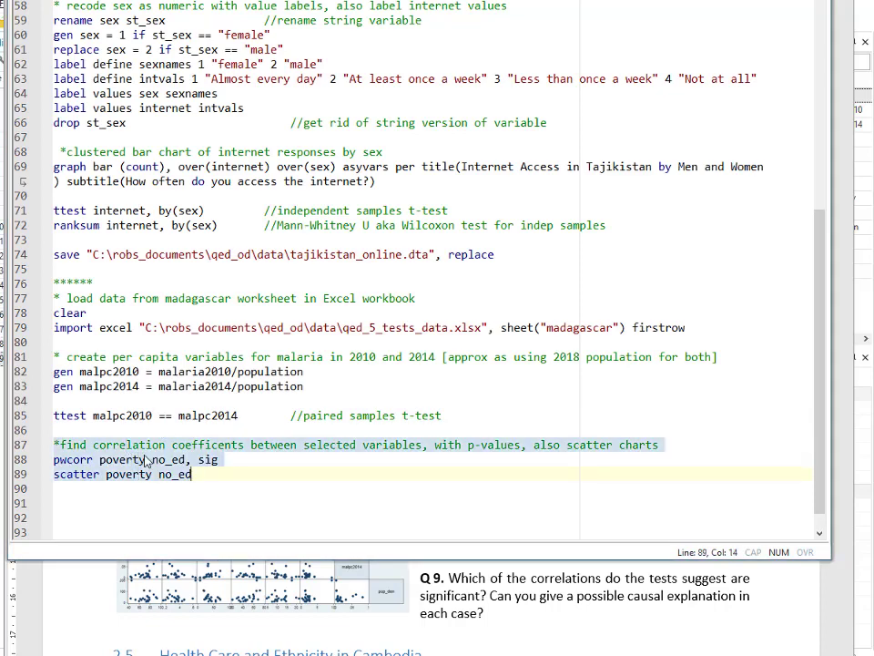
pyautogui.hotkey('shift', 'End')
pyautogui.hotkey('ctrl', 'd')
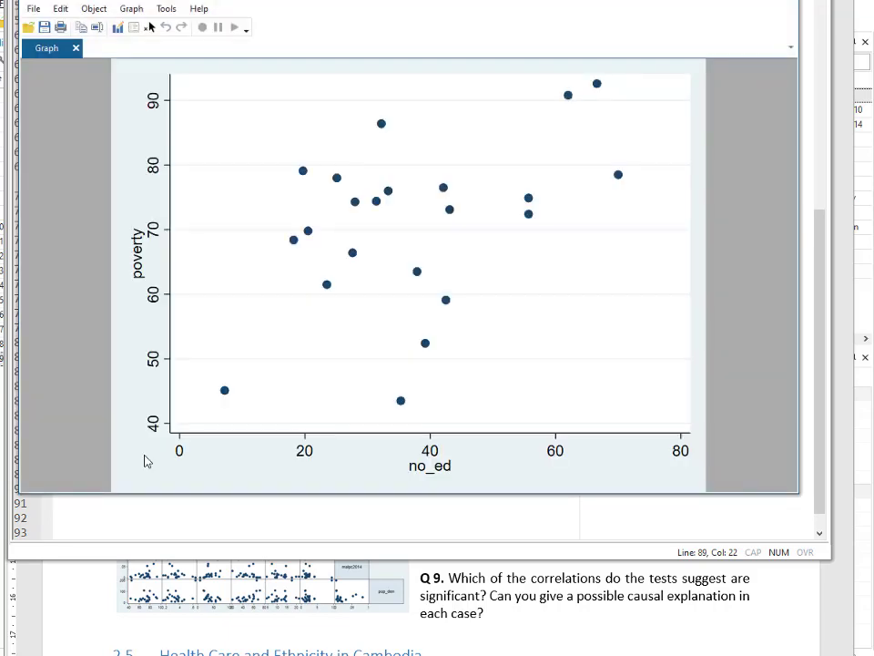
pyautogui.hotkey('alt', 'Tab')
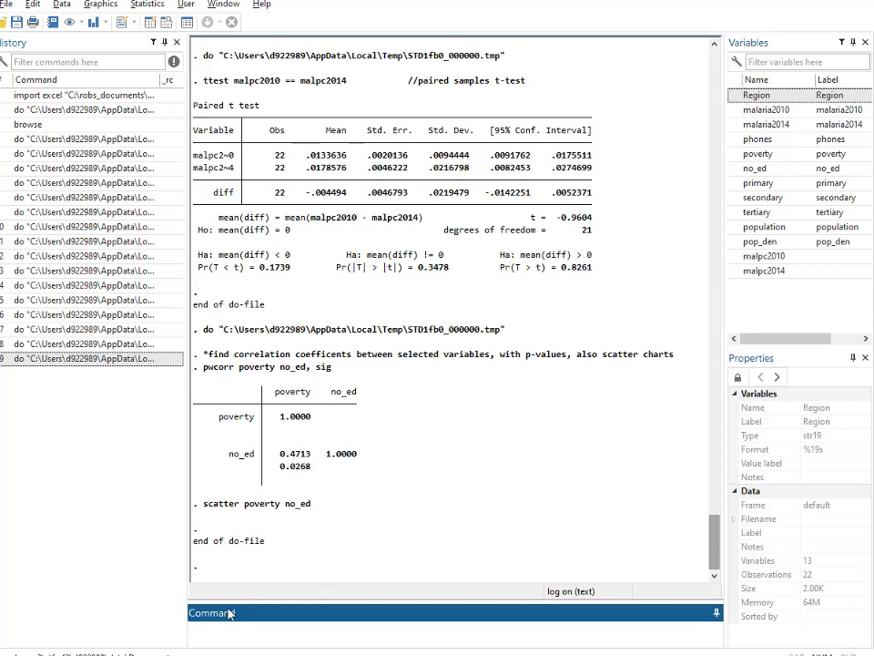
# Step: Add pwcorr (sig star(5)) and graph matrix (half) commands for poverty, phones, no_ed, primary, secondary, tertiary, malpc2014 and pop_den, plus a replace save to madagascar_poverty_correlates.dta
pyautogui.hotkey('alt', 'Tab')
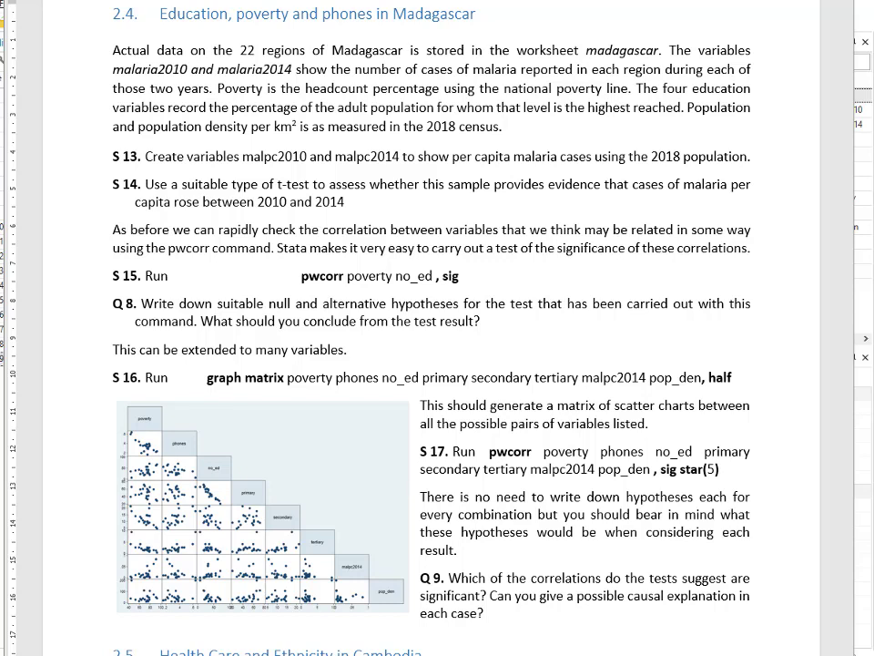
pyautogui.hotkey('alt', 'Tab')
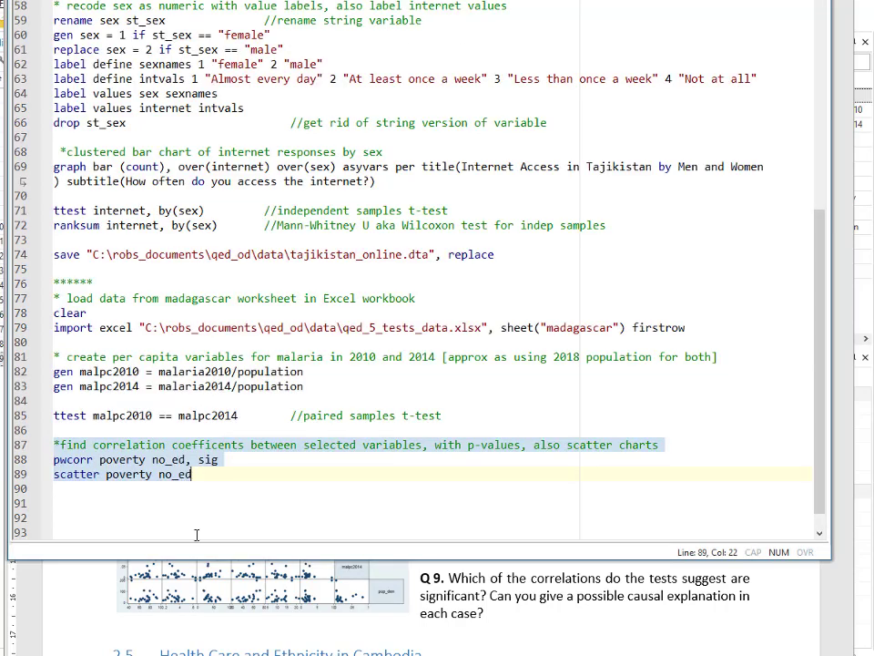
pyautogui.press('Return')
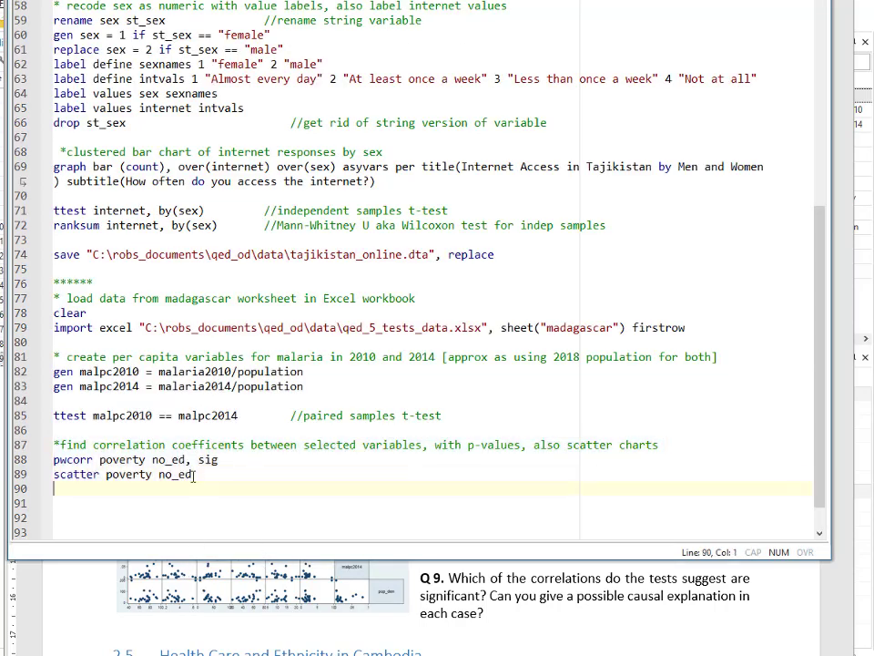
pyautogui.write('pwcorr poverty phones no_ed primary secondary tertiary malpc2014 pop_den , sig star(5) graph matrix poverty phones no_ed primary secondary tertiary malpc2014 pop_den, half  save "C:\\robs_documents\\qed_od\\data\\madagascar_poverty_correlates.dta", replace')
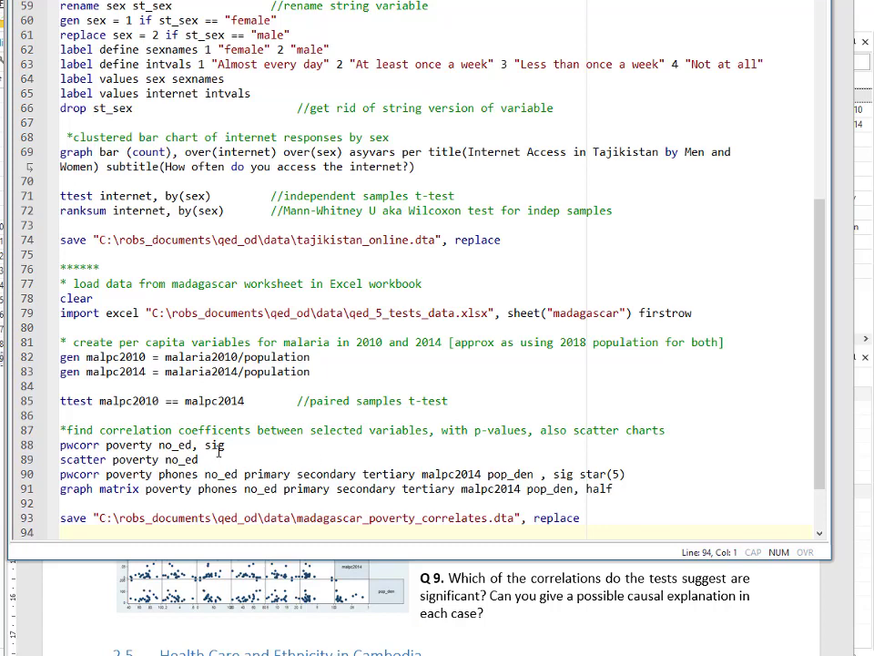
# Step: Run only the multi-variable pwcorr and graph matrix lines of the do-file, and view the scatter chart matrix and the correlation table
pyautogui.click(217, 459)
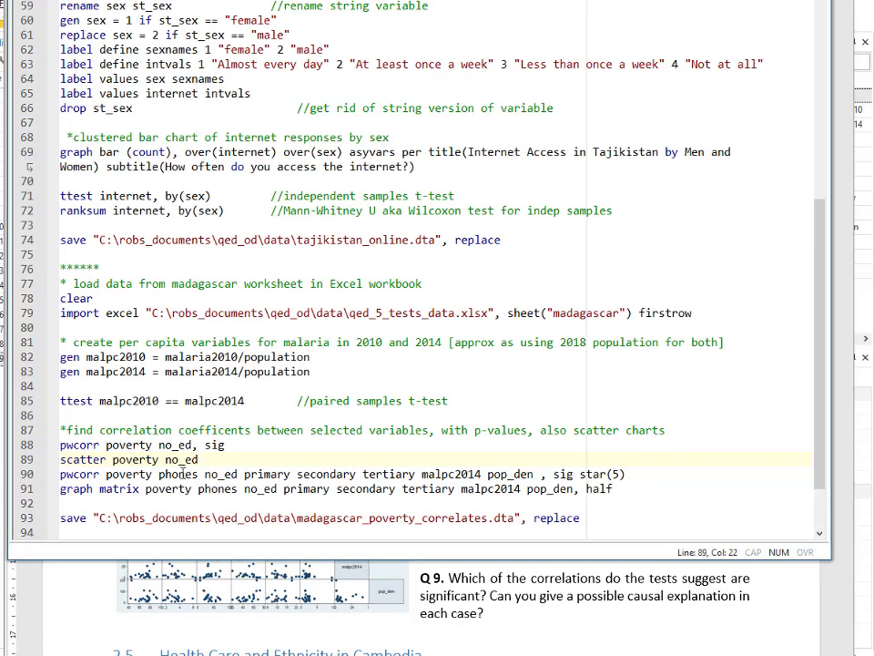
pyautogui.moveTo(183, 474); pyautogui.dragTo(191, 489)
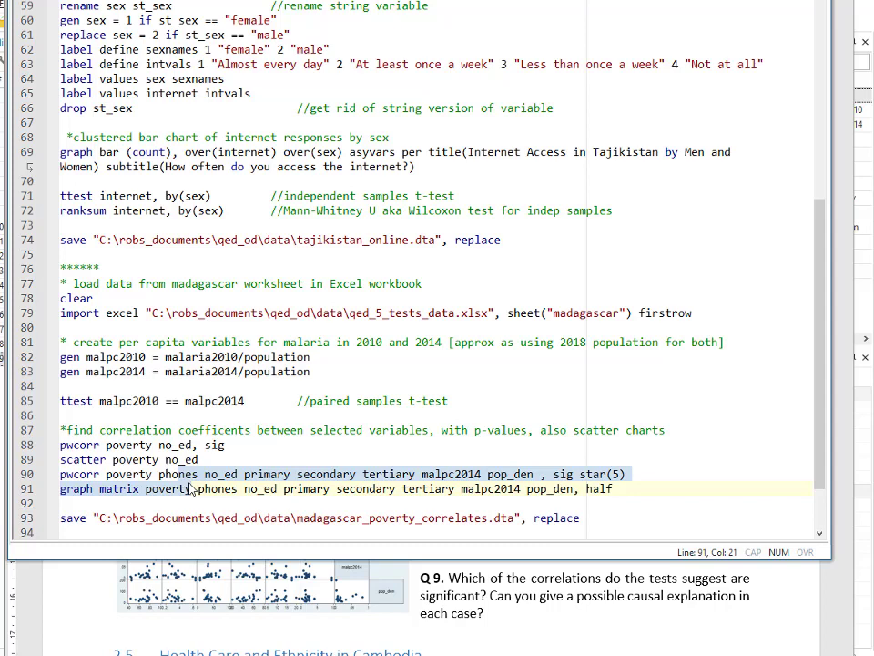
pyautogui.hotkey('shift', 'End')
pyautogui.hotkey('ctrl', 'd')
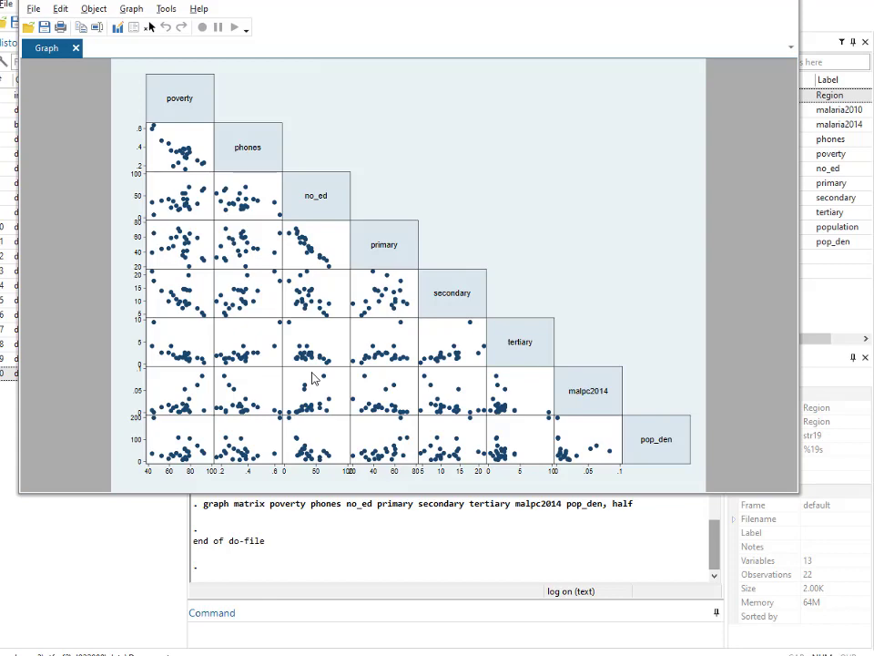
pyautogui.hotkey('alt', 'Tab')
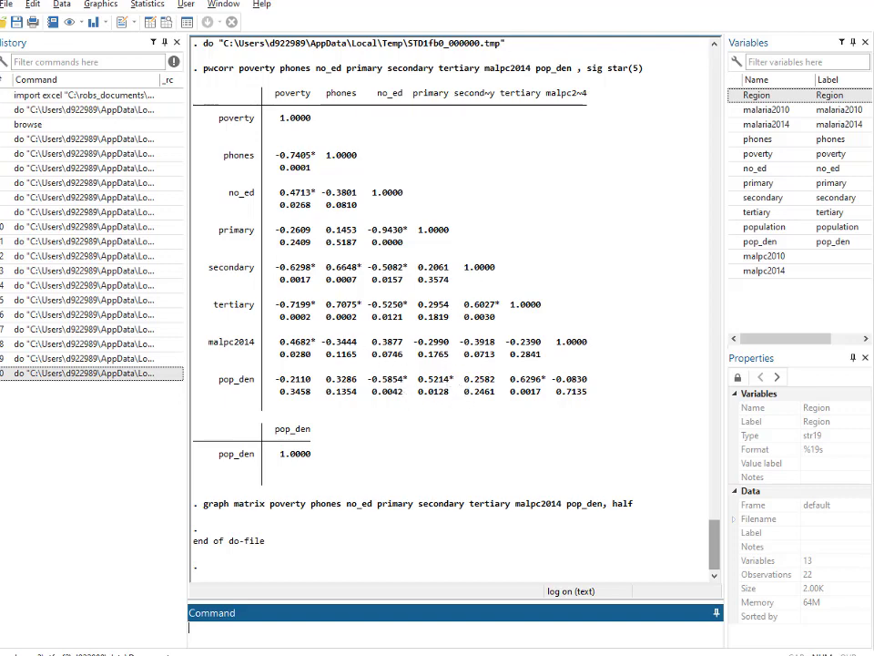
# Step: Check the star(5) option in the multi-variable pwcorr line against the correlation table, and return to the Madagascar exercises in the Word worksheet
pyautogui.hotkey('alt', 'Tab')
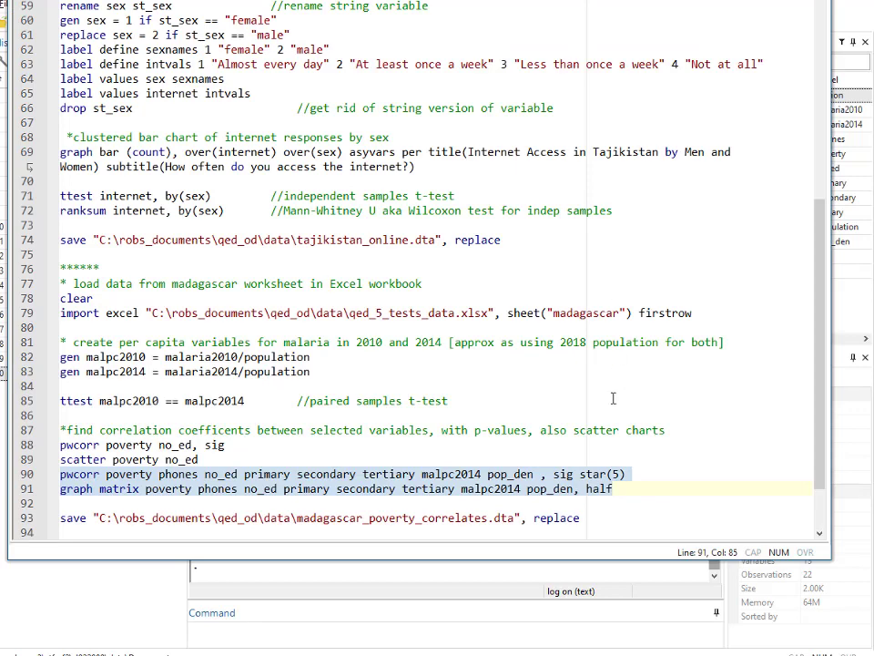
pyautogui.click(612, 474)
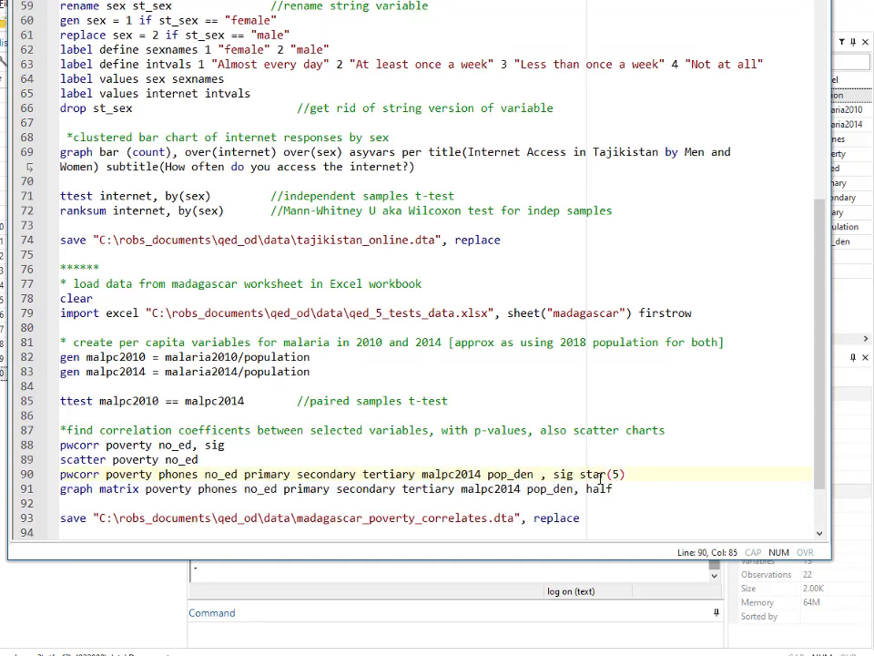
pyautogui.hotkey('alt', 'Tab')
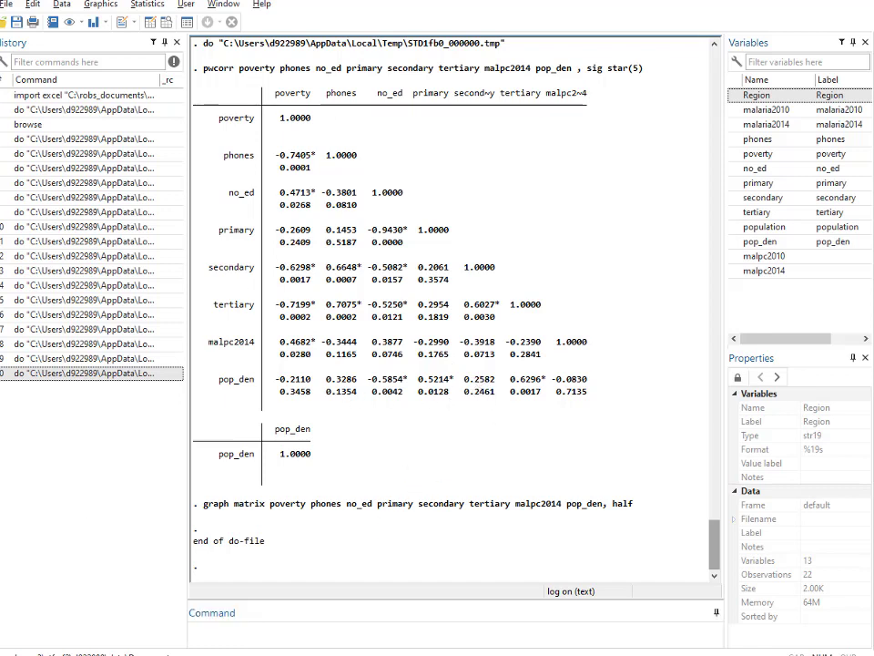
pyautogui.hotkey('alt', 'Tab')
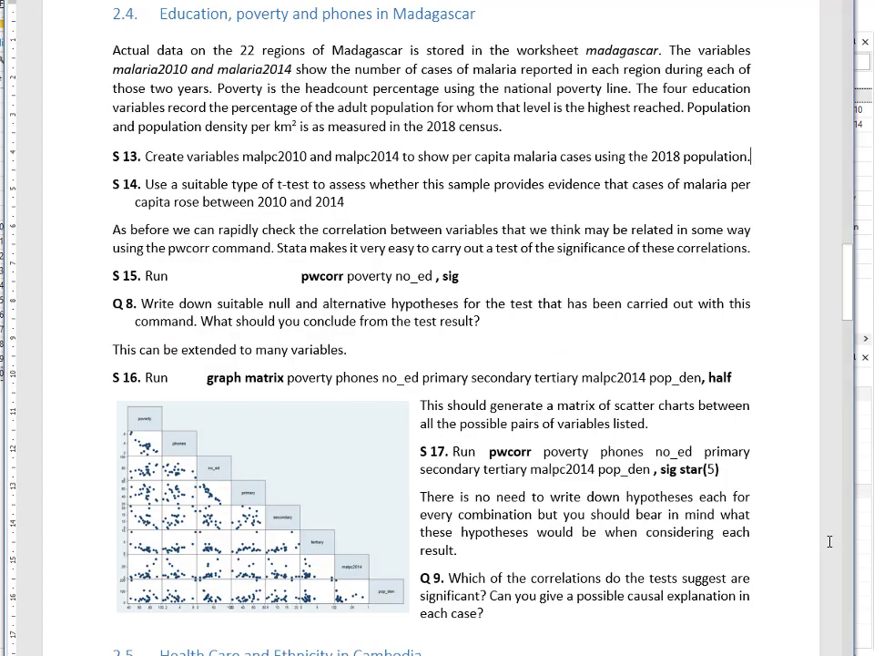